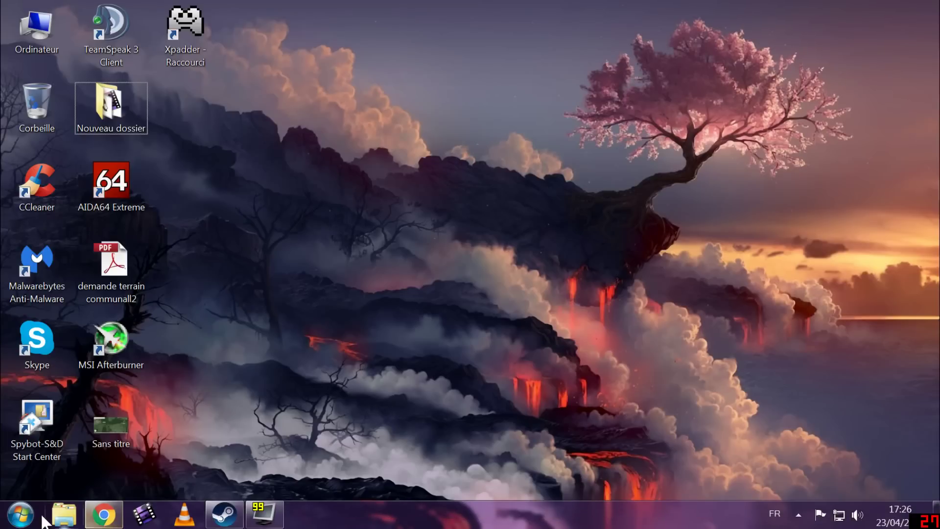
Search the computer for %appdata% and open the Roaming folder.
click(19, 514)
click(164, 471)
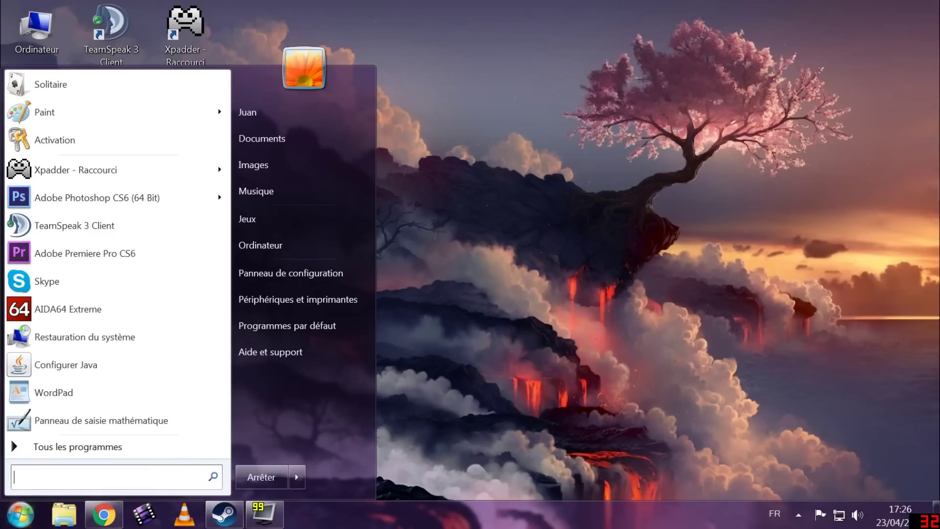
text(%)
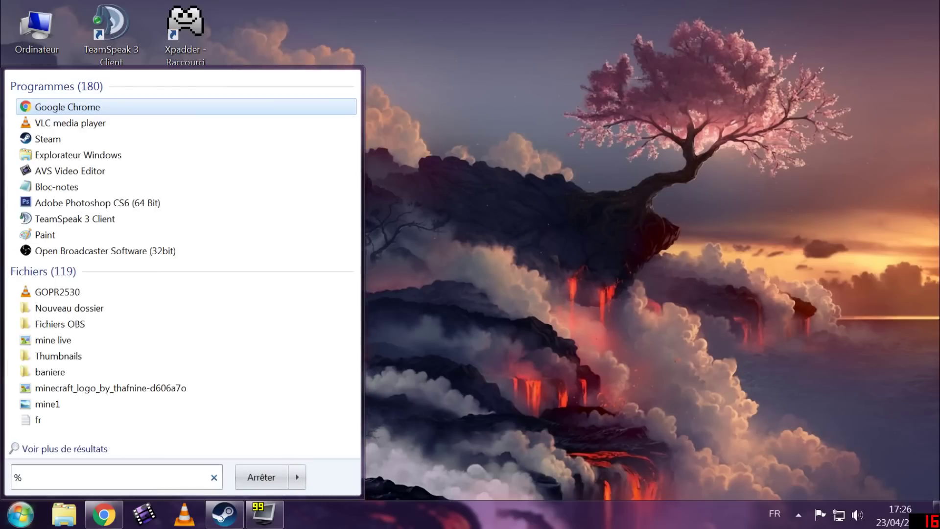
text(appdata)
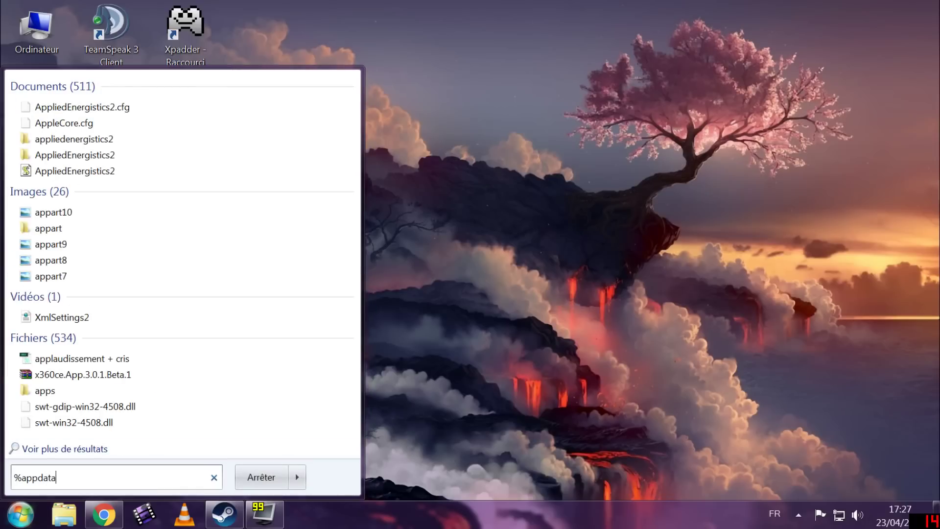
text(%)
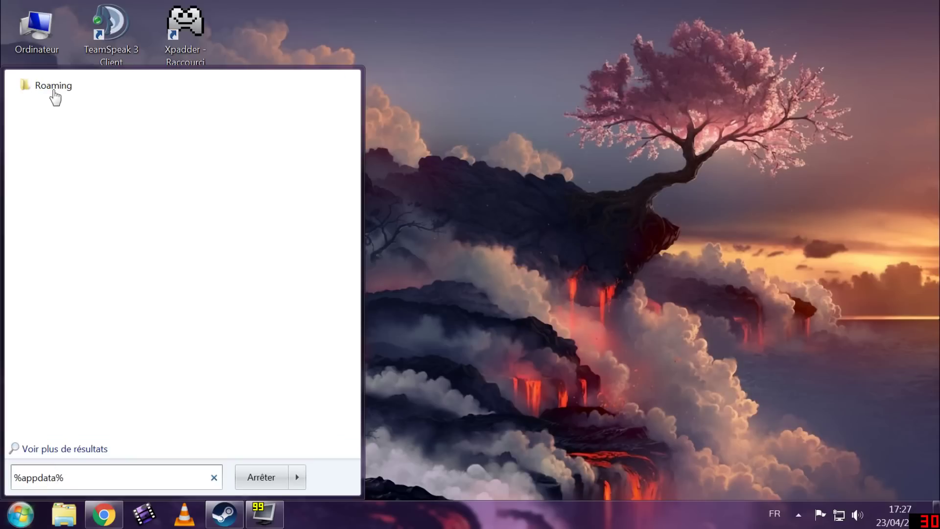
click(54, 86)
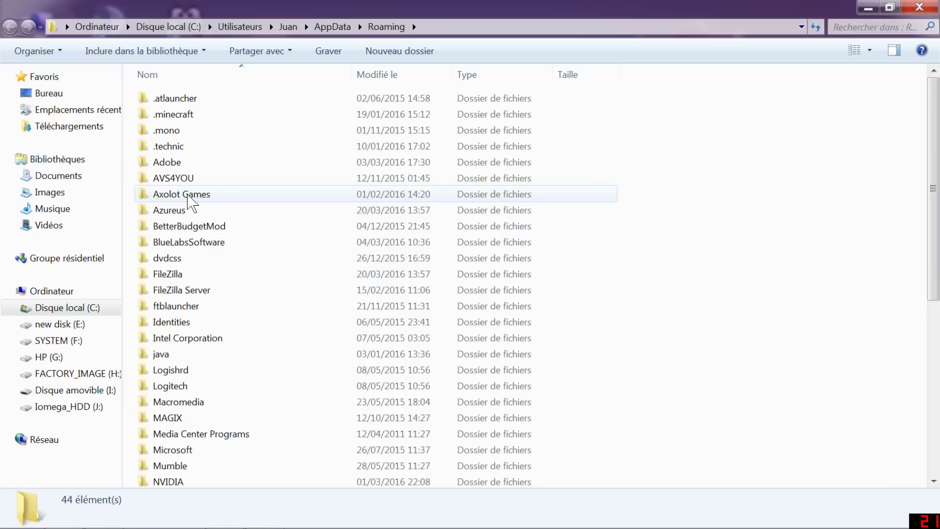
Open the numbered user folder under Axolot Games, Scrap Mechanic, User, and view the saves in its fini subfolder.
double_click(188, 196)
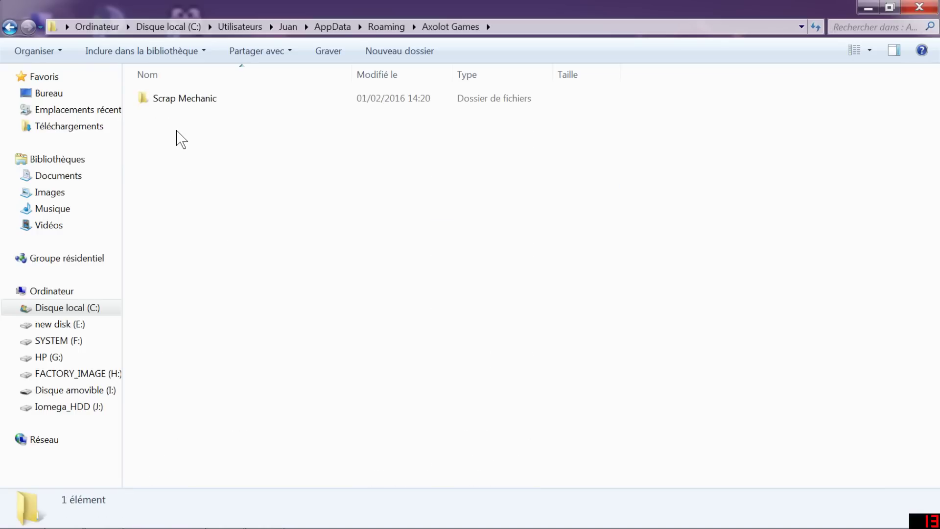
double_click(172, 99)
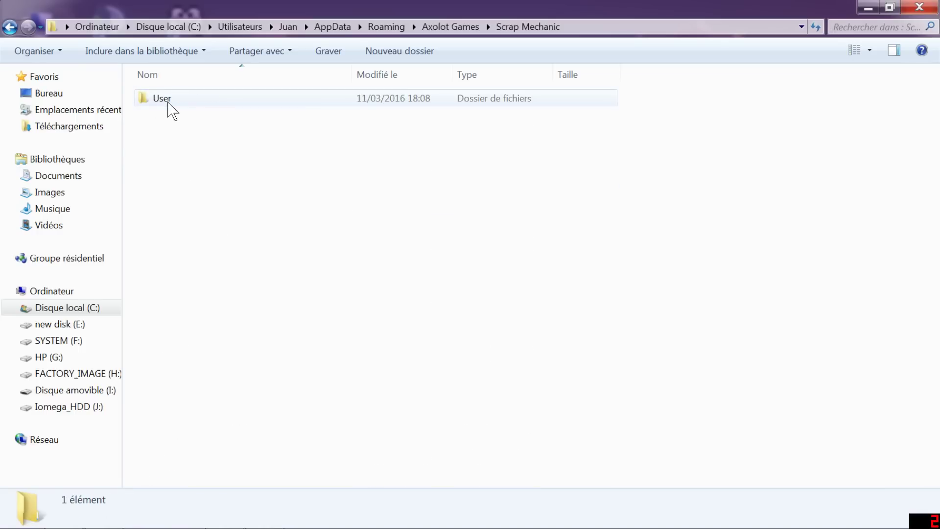
double_click(168, 99)
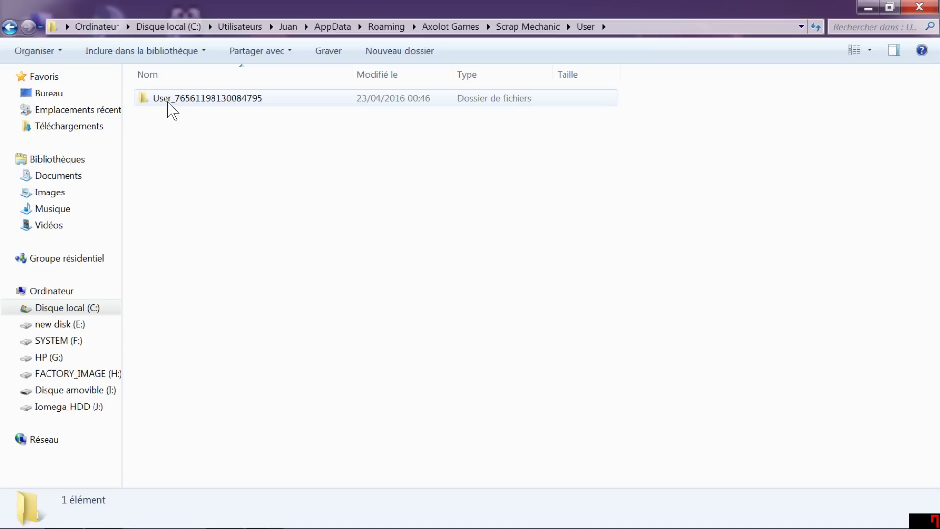
double_click(168, 100)
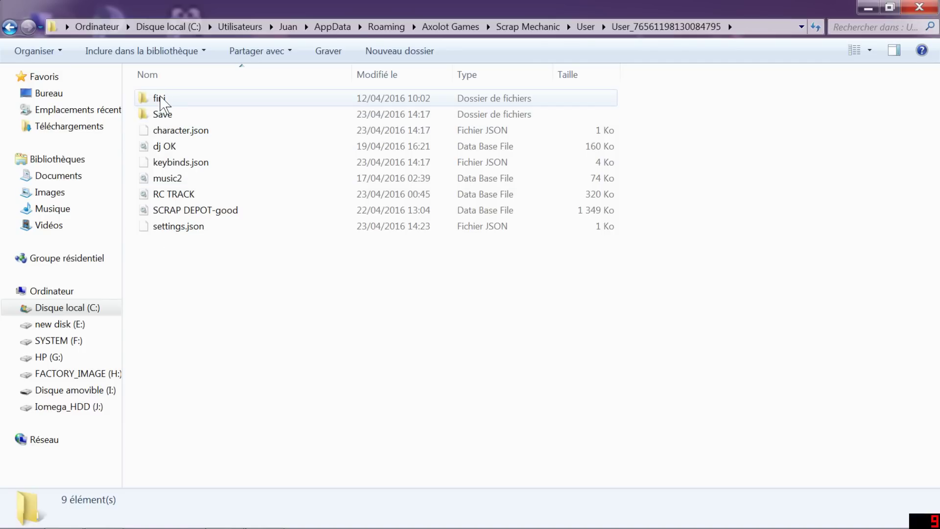
double_click(160, 99)
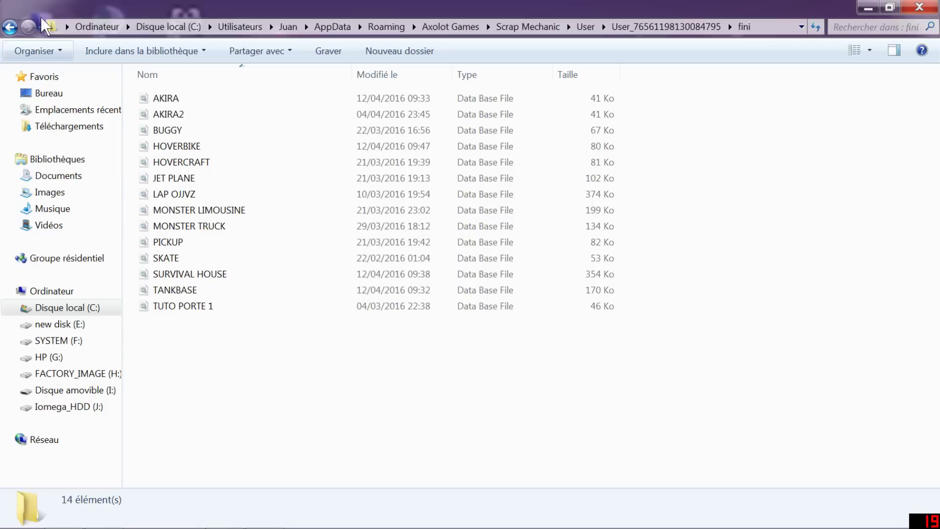
click(10, 27)
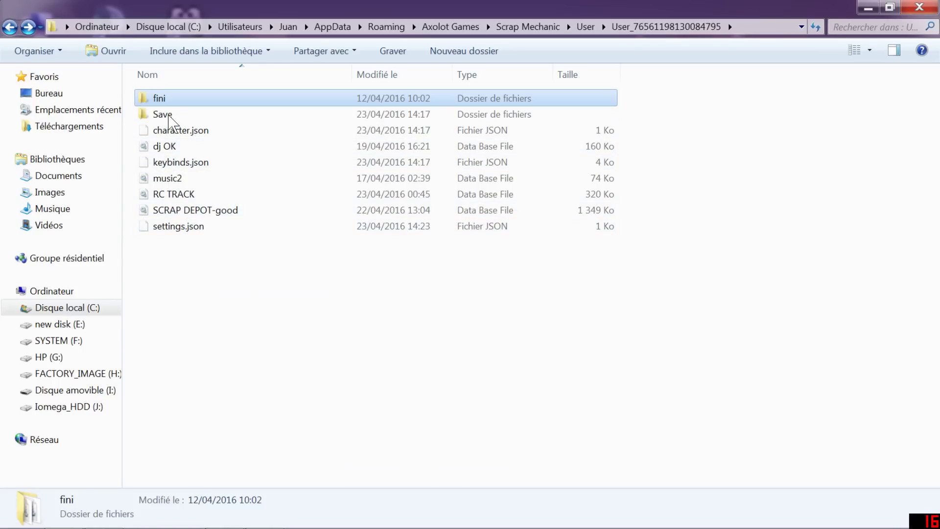
Copy the FLYING REMOTE CONTROLLER file from the Save folder into the parent user folder as a backup.
double_click(173, 113)
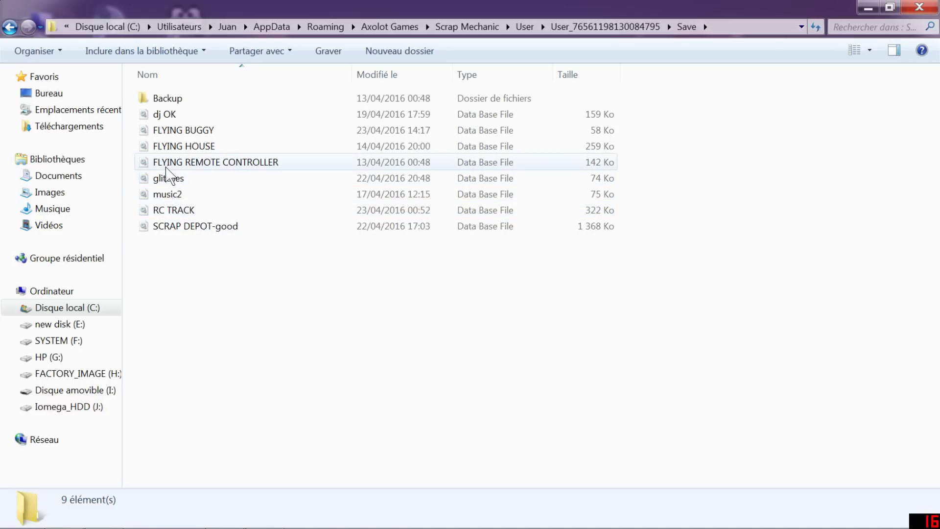
click(170, 167)
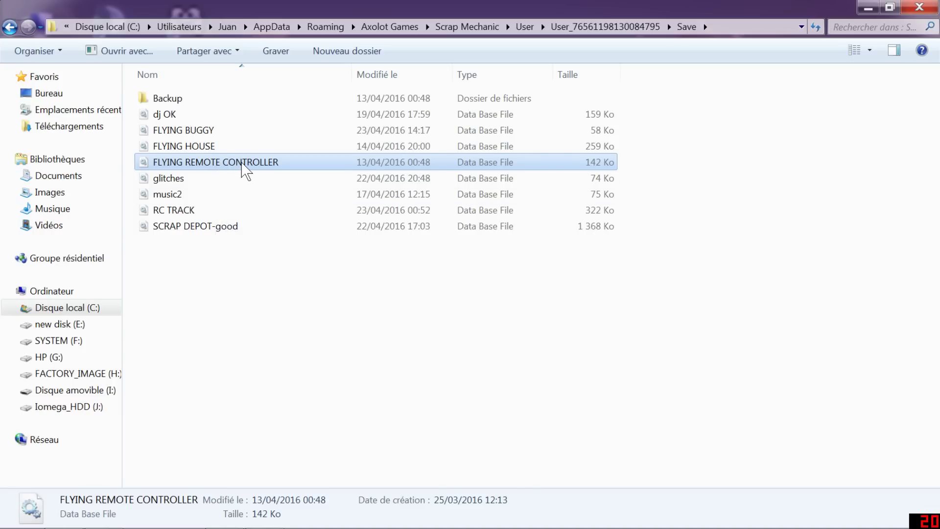
mouse_move(247, 163)
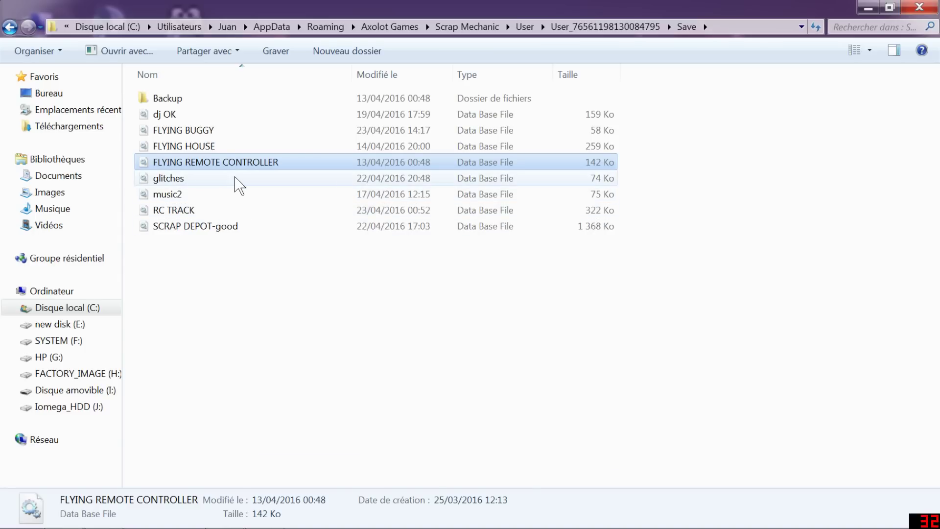
right_click(245, 162)
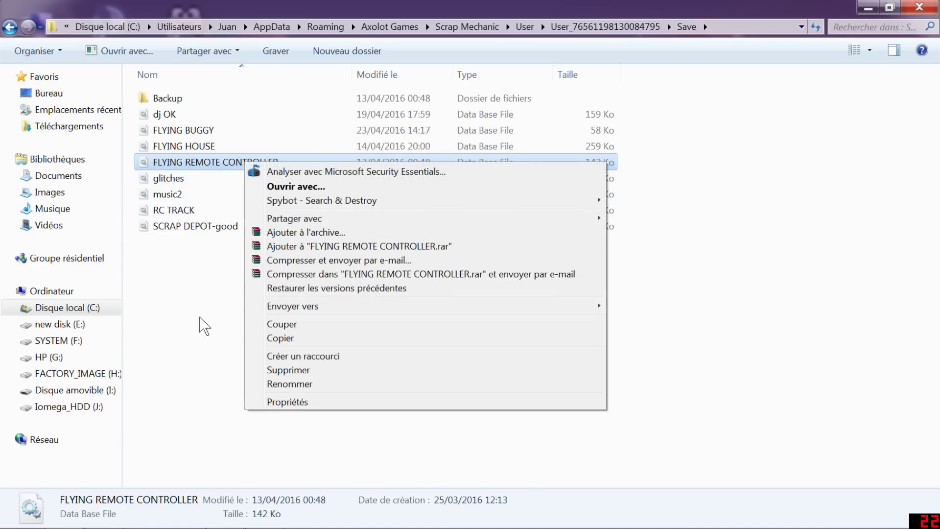
click(274, 338)
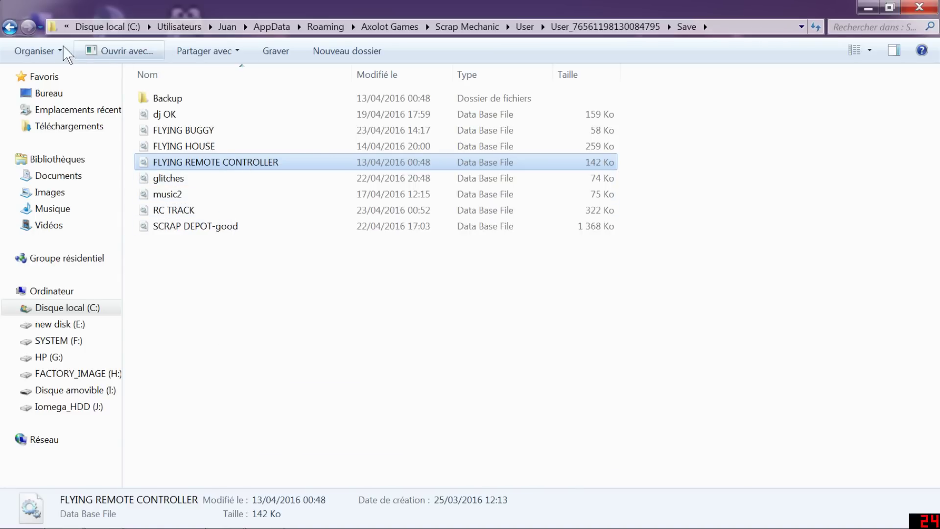
click(10, 27)
right_click(223, 334)
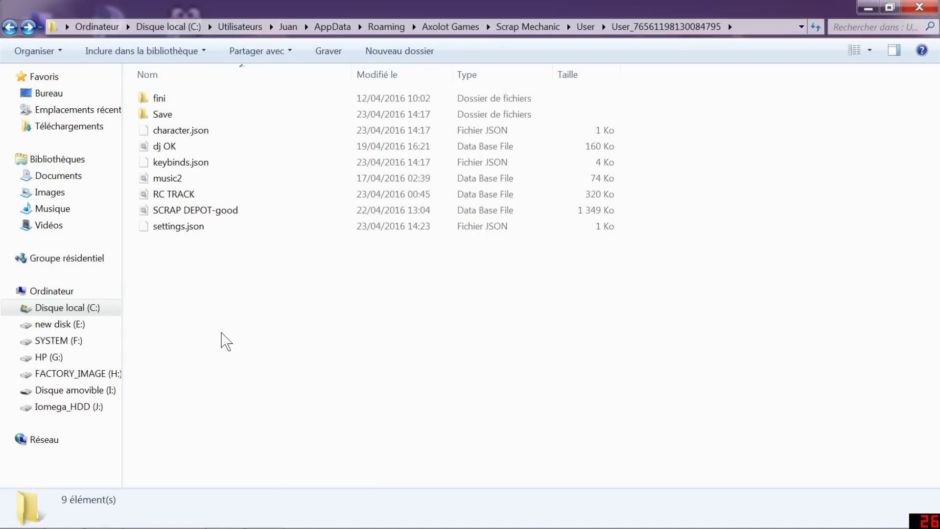
click(249, 420)
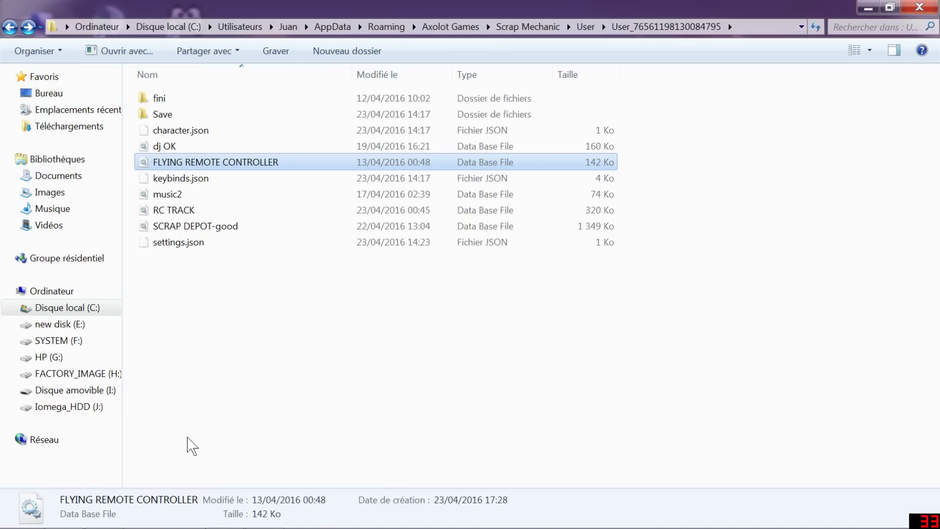
click(201, 345)
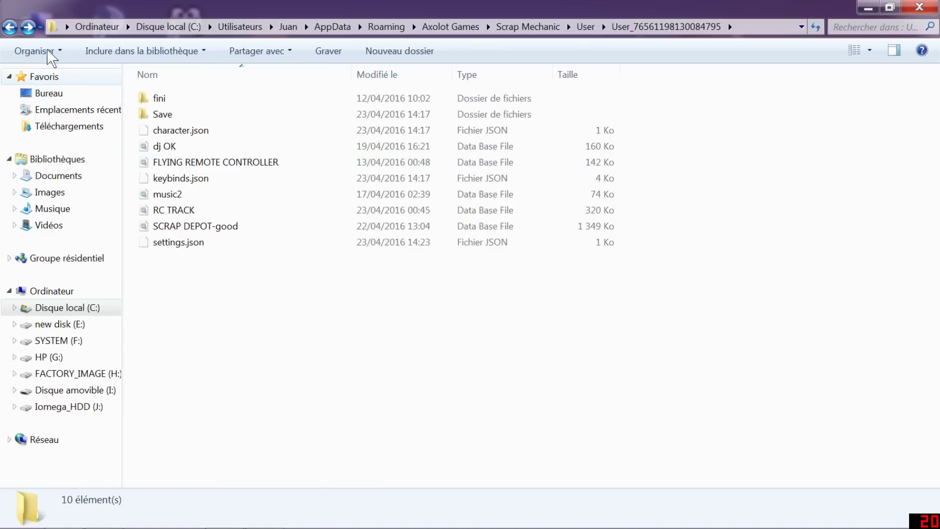
Delete the FLYING REMOTE CONTROLLER file from the Save folder.
double_click(158, 116)
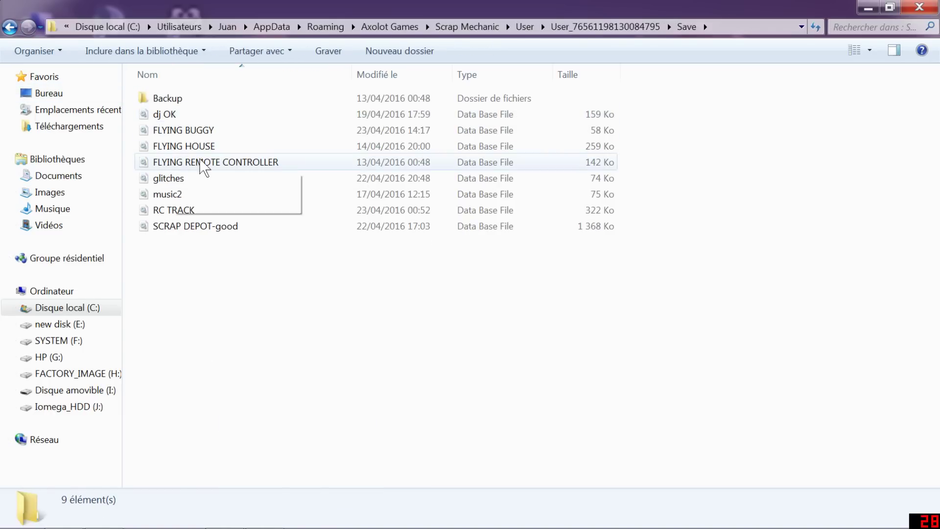
click(204, 164)
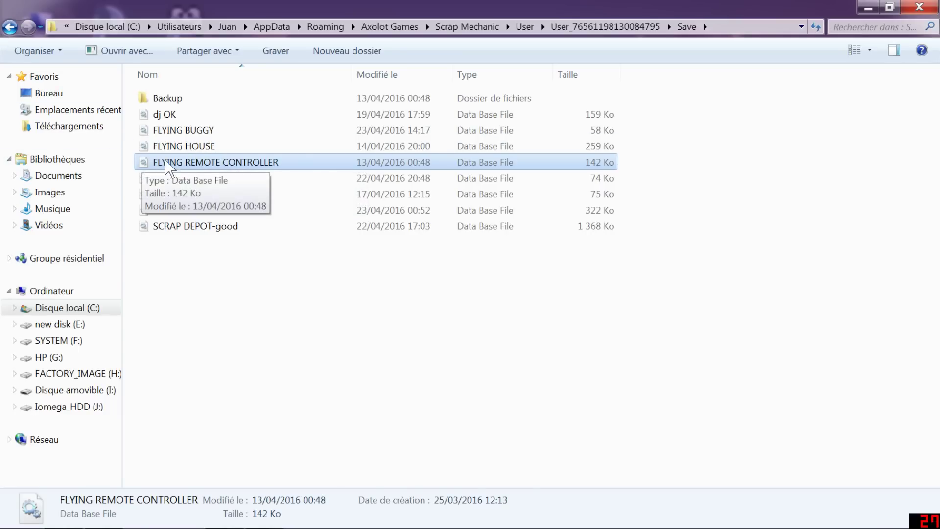
click(304, 274)
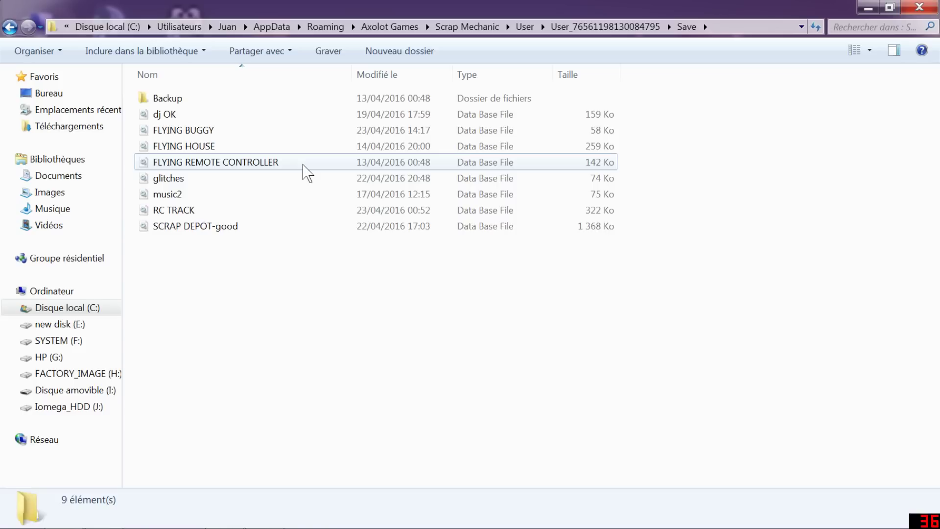
click(315, 163)
key(Delete)
key(Return)
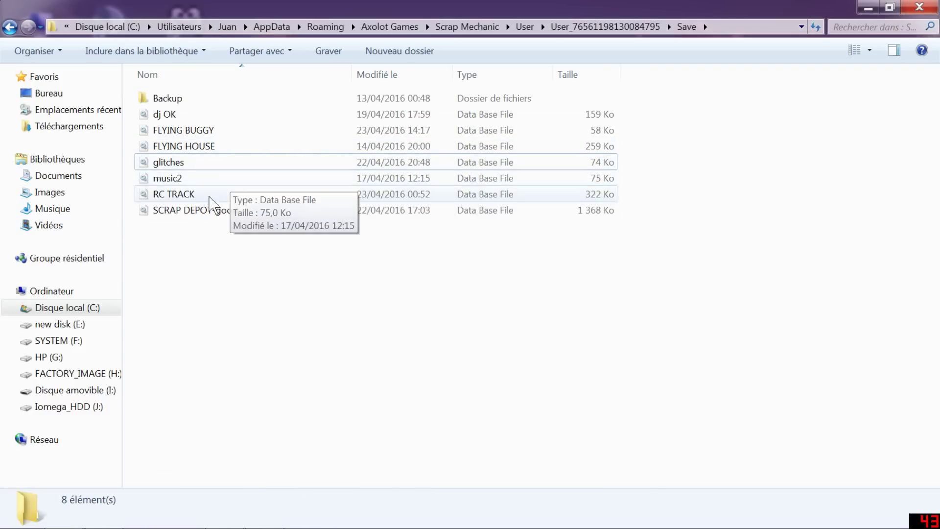
Restore FLYING REMOTE CONTROLLER by copying its backup from the parent user folder into the Save folder.
click(10, 27)
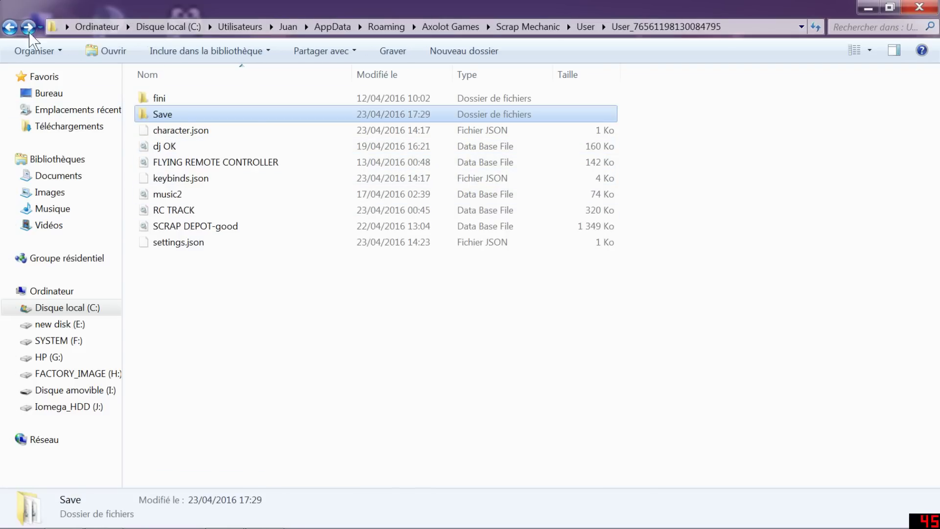
click(189, 165)
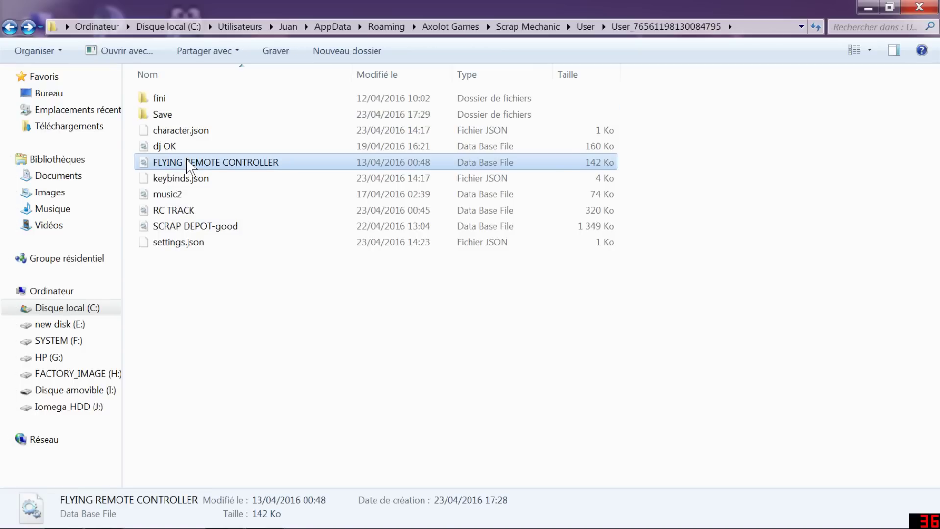
right_click(189, 165)
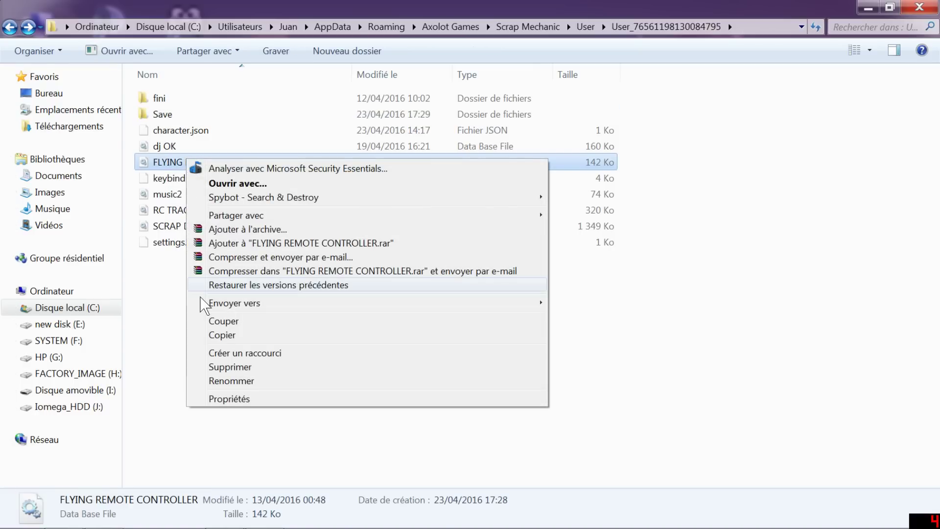
click(221, 335)
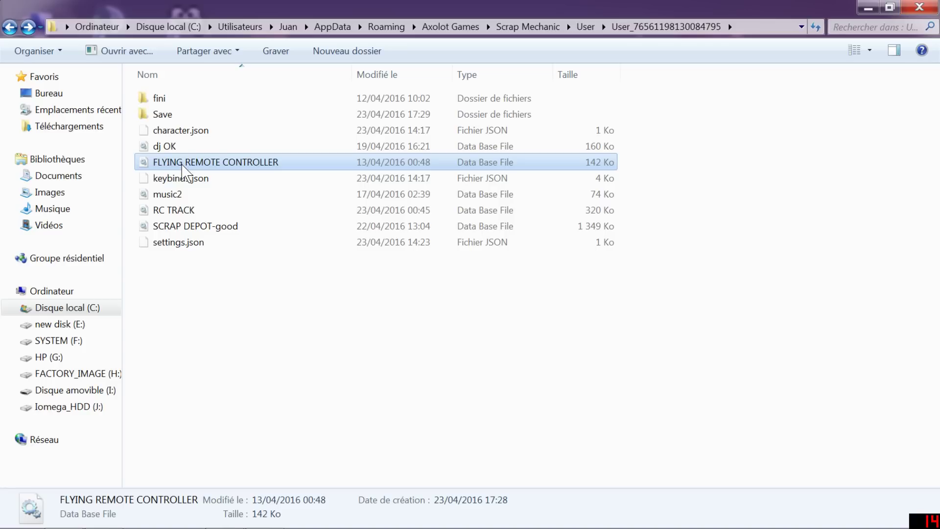
double_click(172, 115)
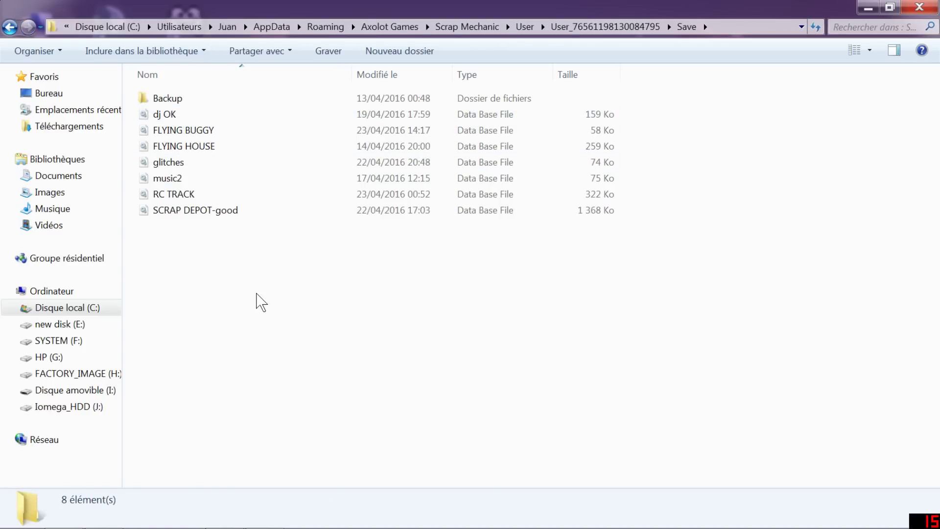
right_click(256, 294)
click(277, 380)
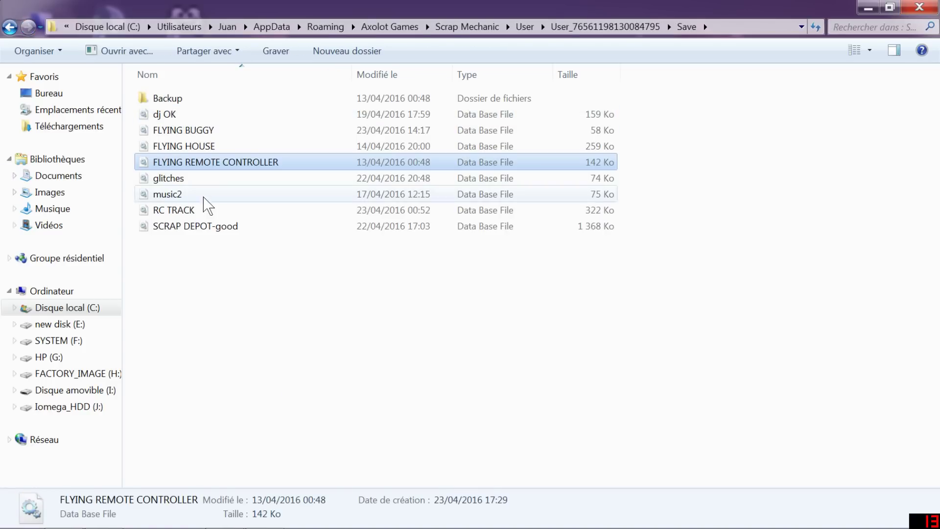
click(210, 319)
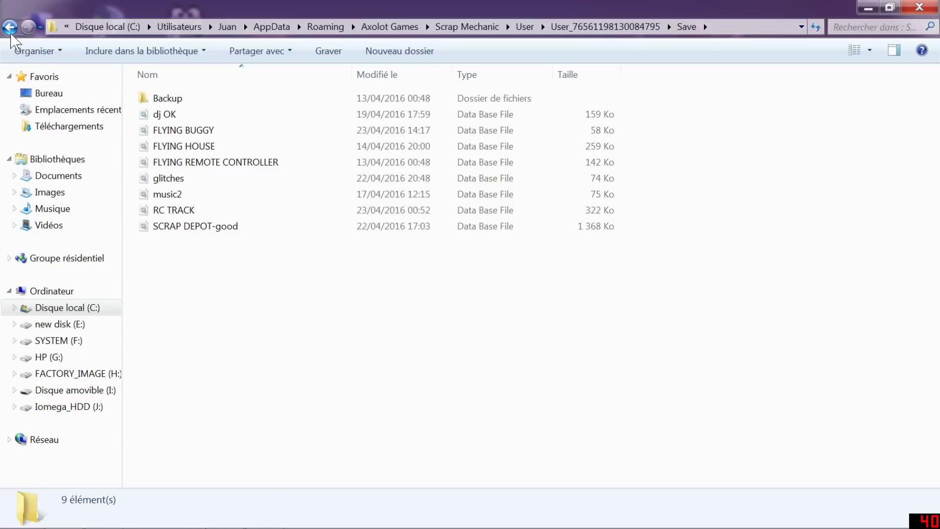
Copy the HOVERCRAFT file from the fini folder into the Save folder.
click(10, 27)
double_click(166, 98)
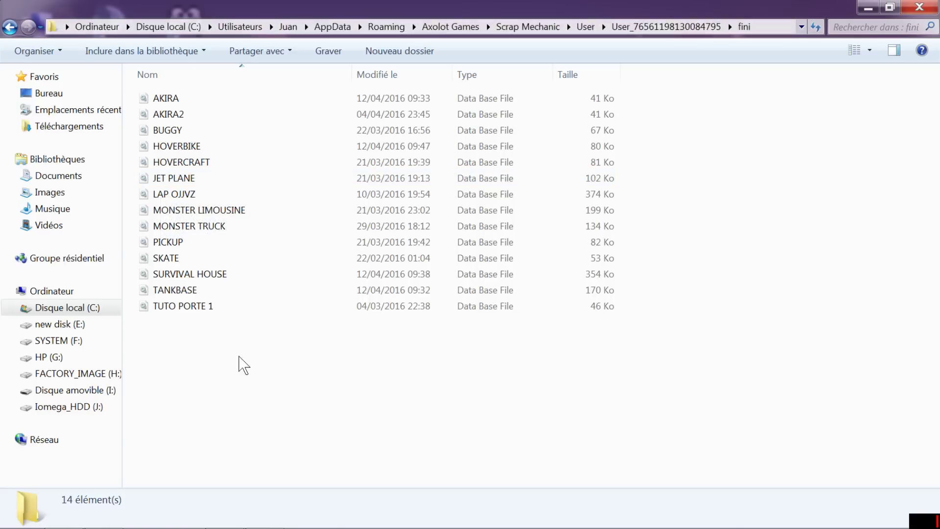
click(195, 163)
right_click(195, 163)
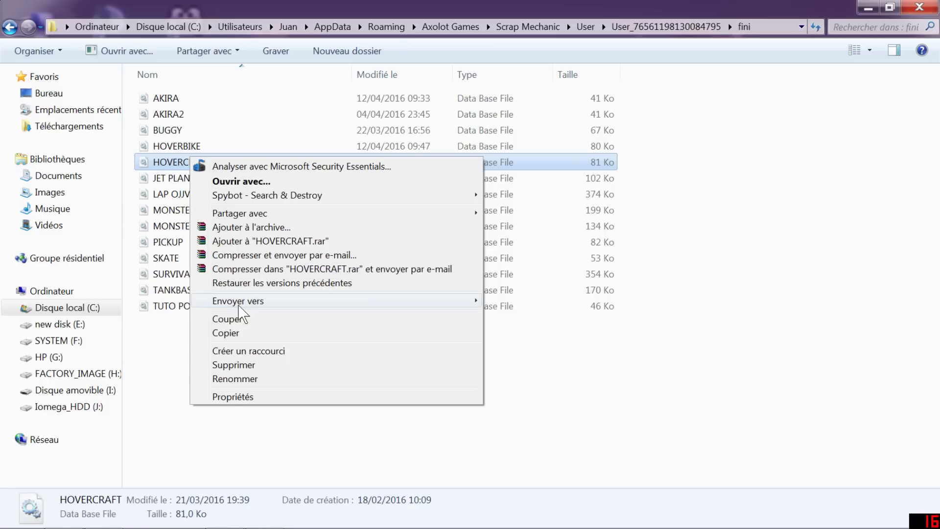
click(246, 334)
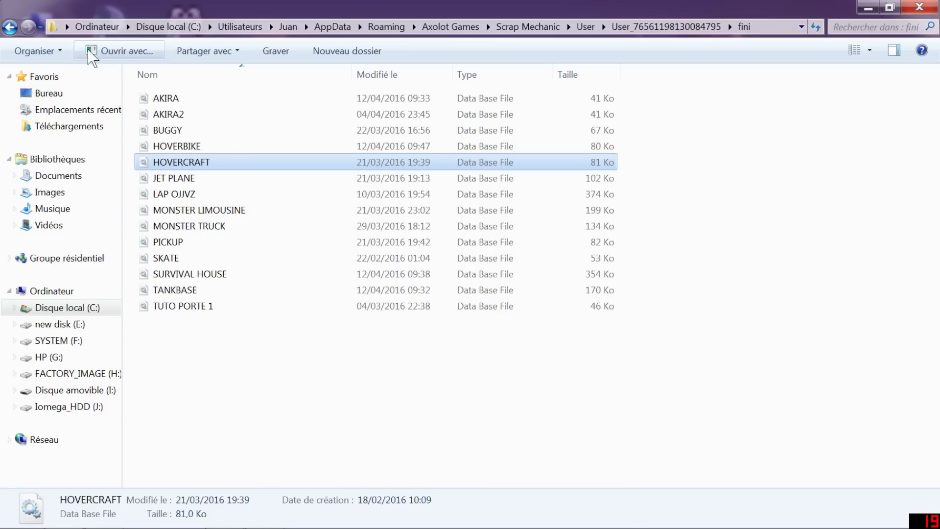
click(17, 30)
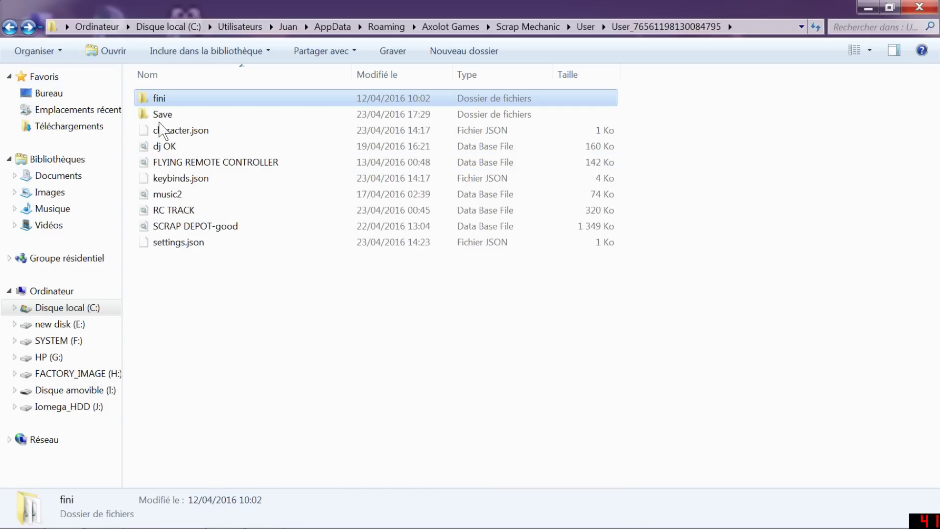
double_click(164, 116)
right_click(195, 300)
click(227, 389)
click(176, 292)
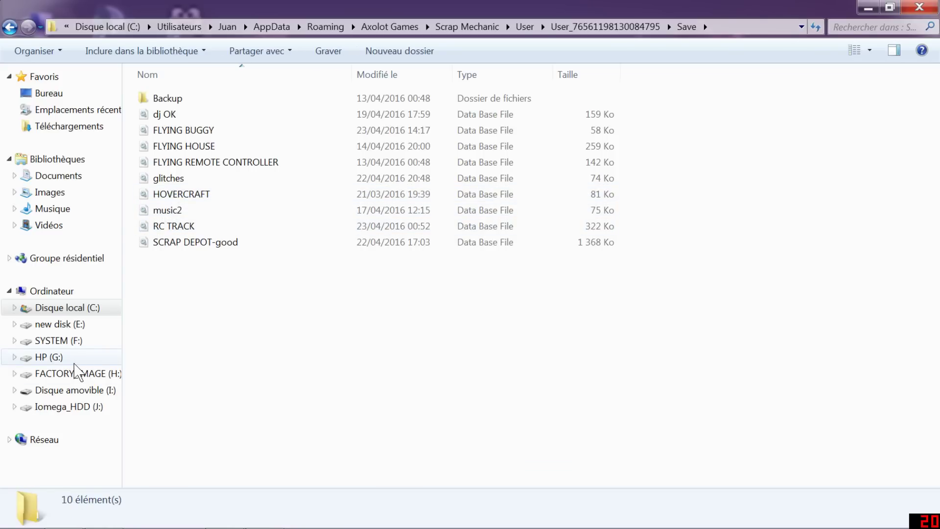
Return to the Save folder window and delete the HOVERCRAFT file.
mouse_move(189, 514)
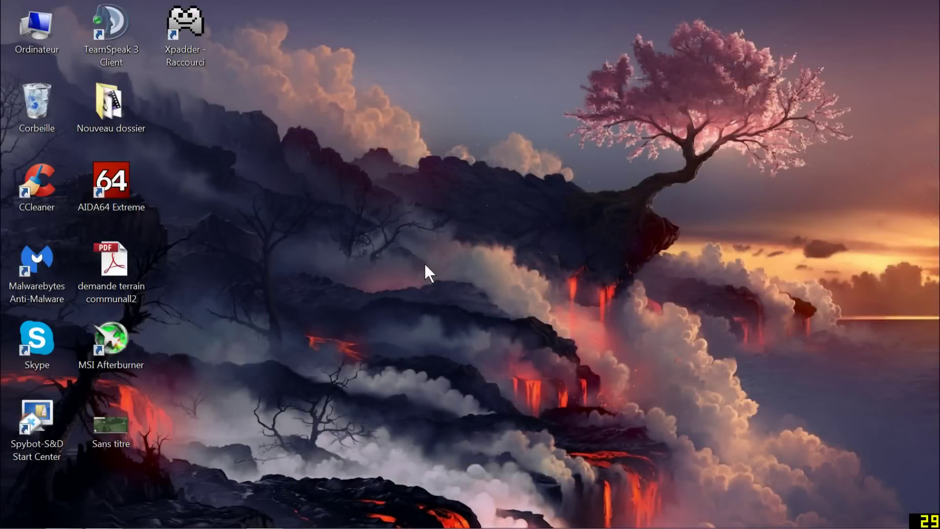
mouse_move(113, 526)
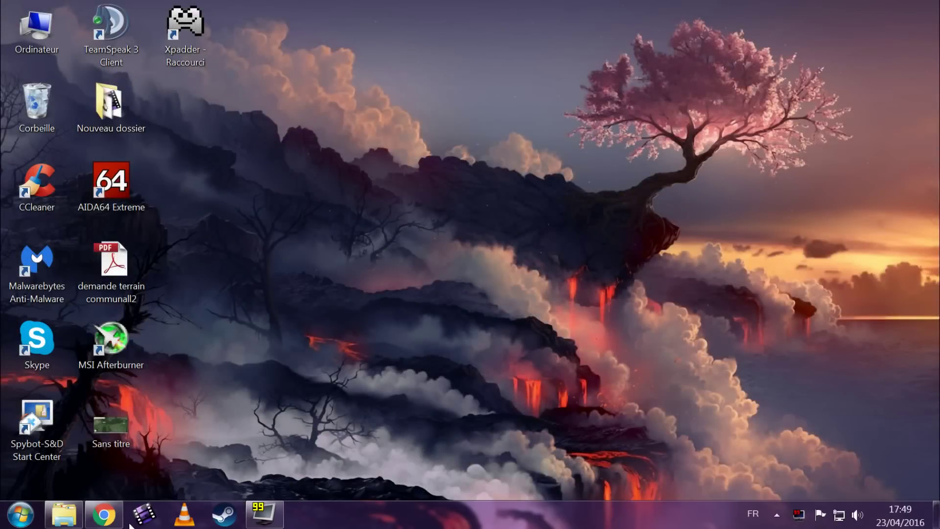
click(66, 523)
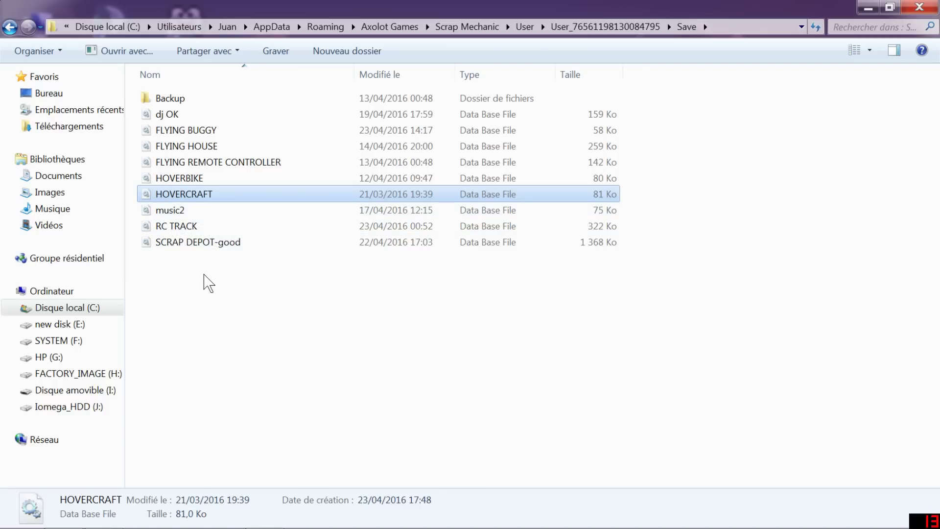
key(Delete)
click(510, 324)
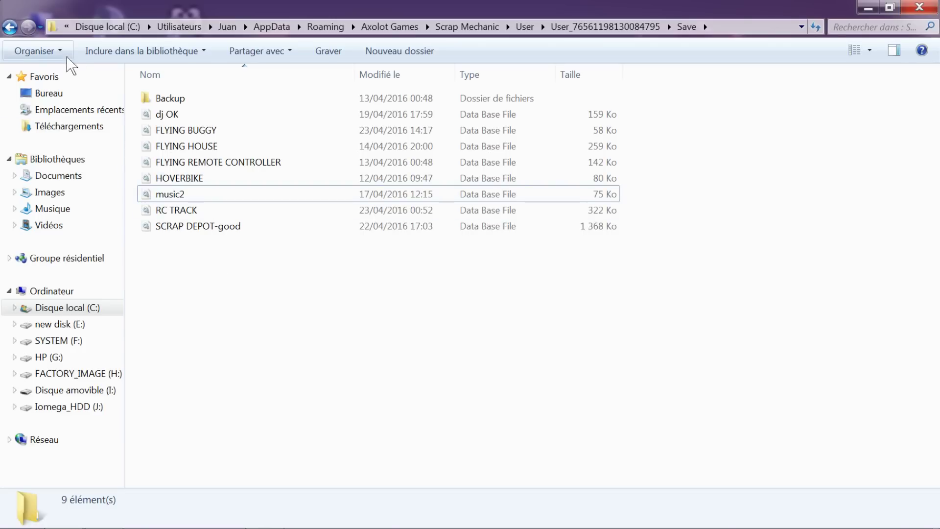
Copy the HOVERBIKE file from the fini folder into the Save folder, replacing the existing file.
click(10, 27)
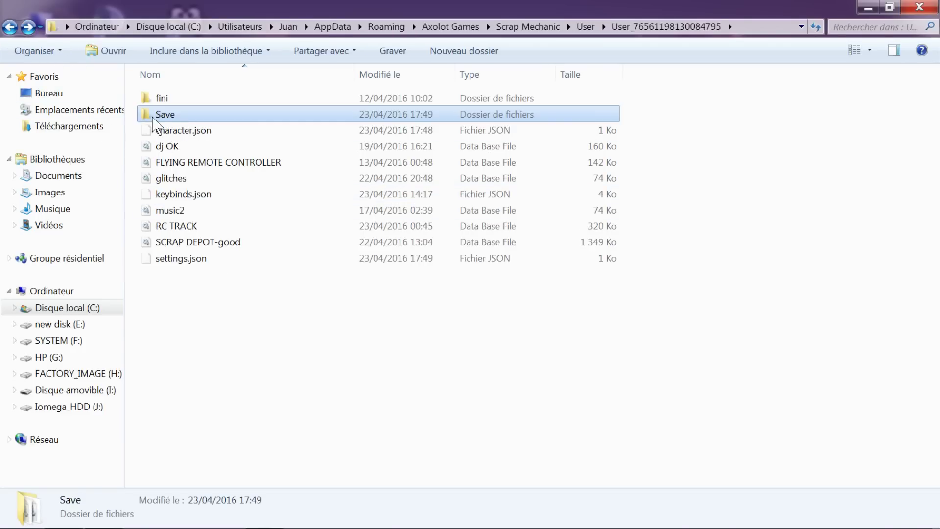
double_click(161, 117)
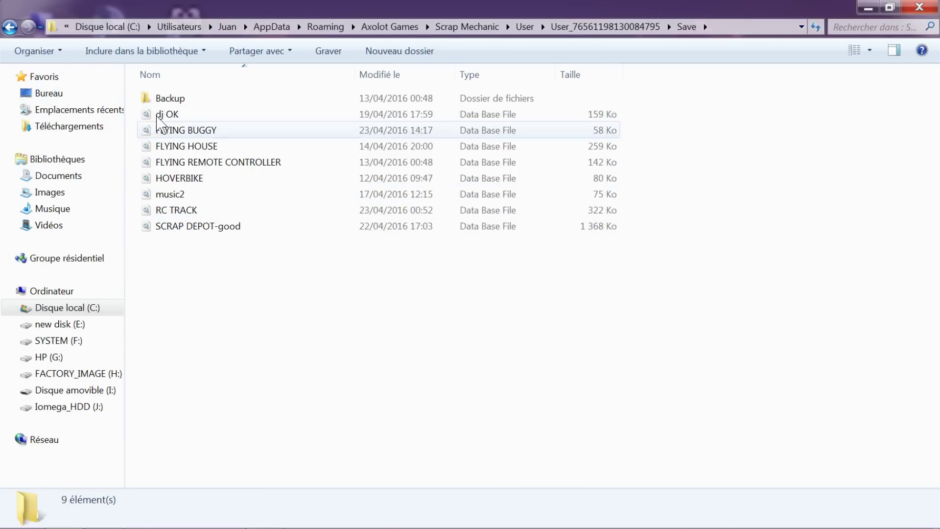
click(11, 27)
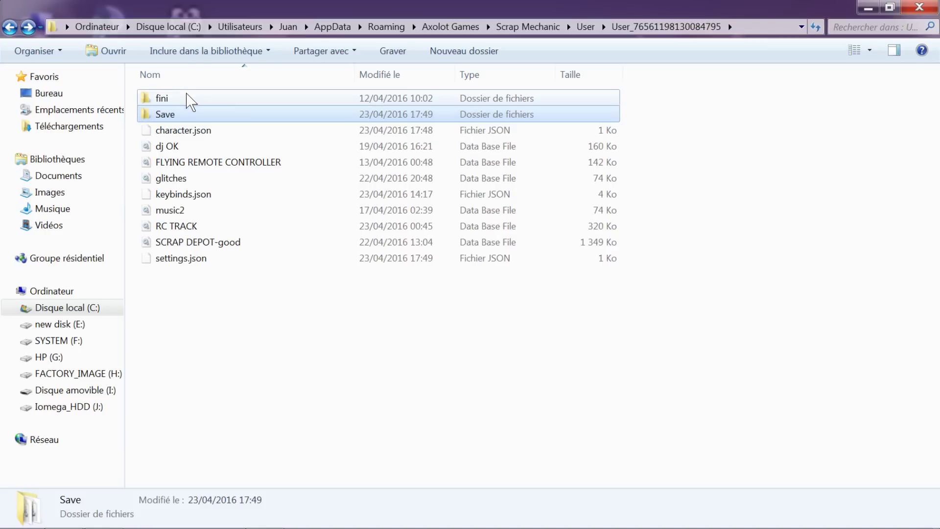
double_click(186, 97)
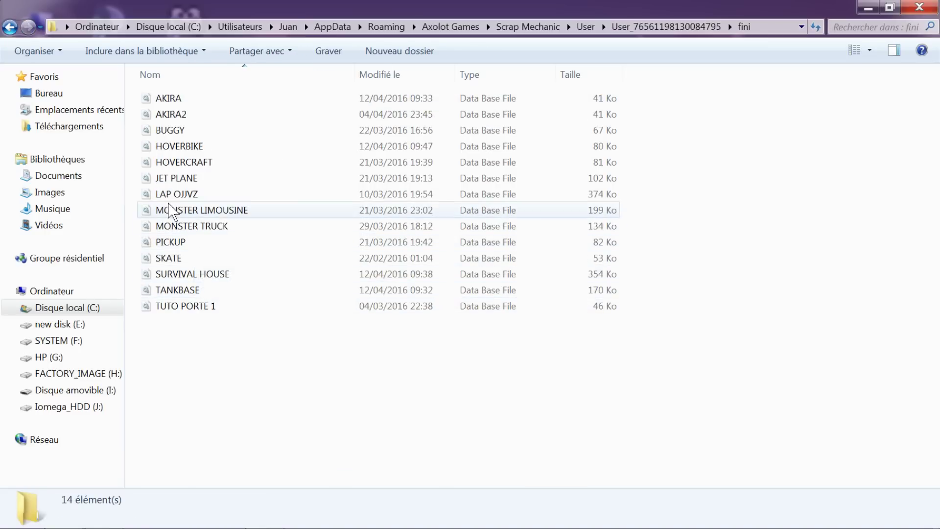
click(187, 147)
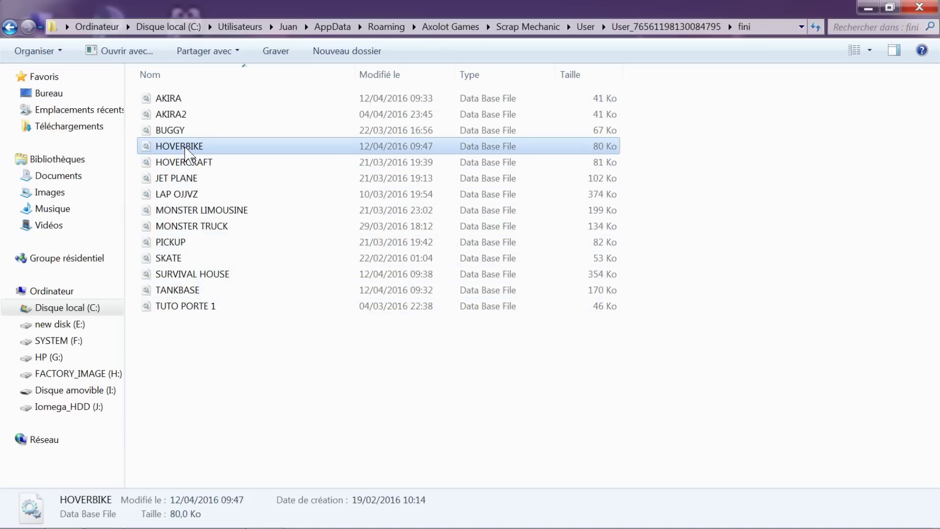
right_click(186, 153)
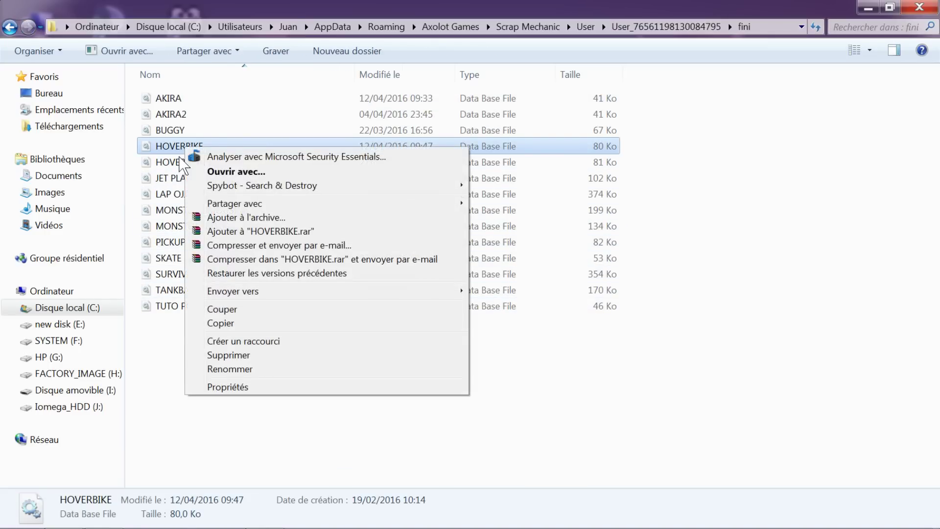
click(215, 323)
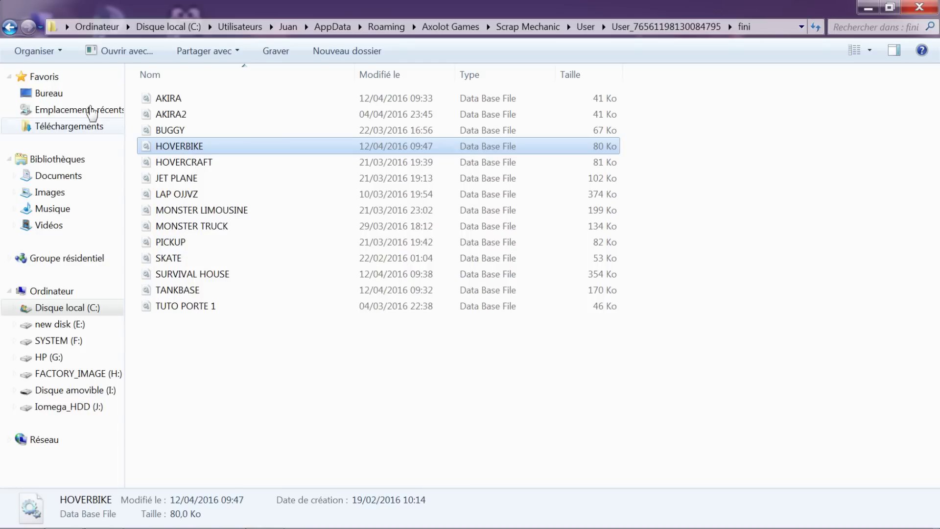
click(12, 19)
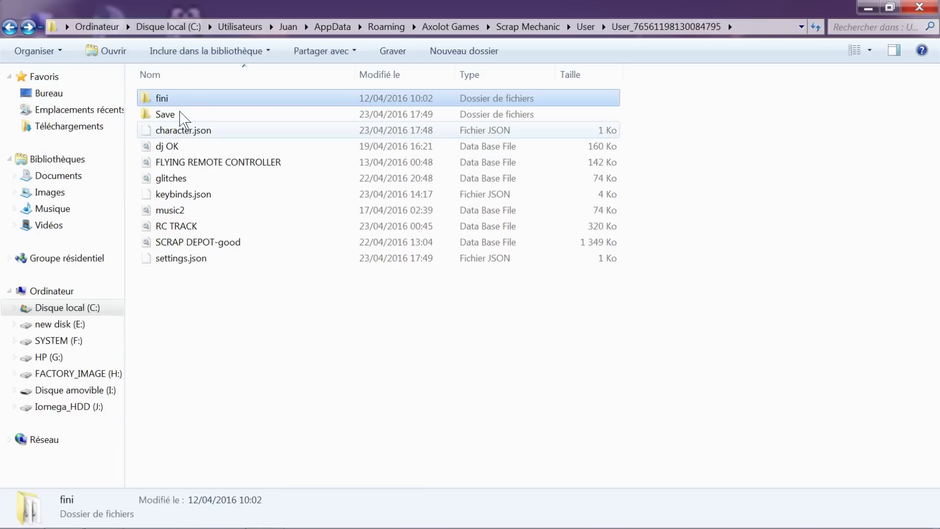
double_click(176, 115)
right_click(253, 297)
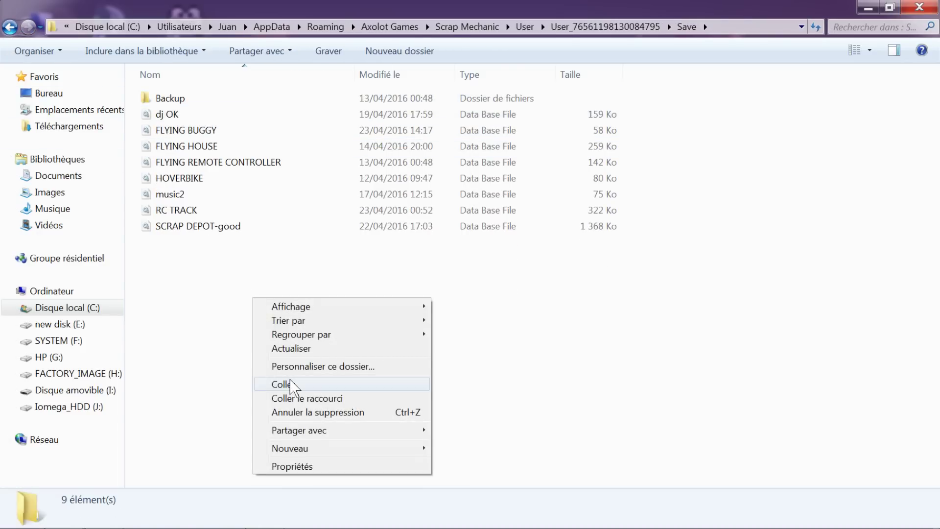
click(281, 383)
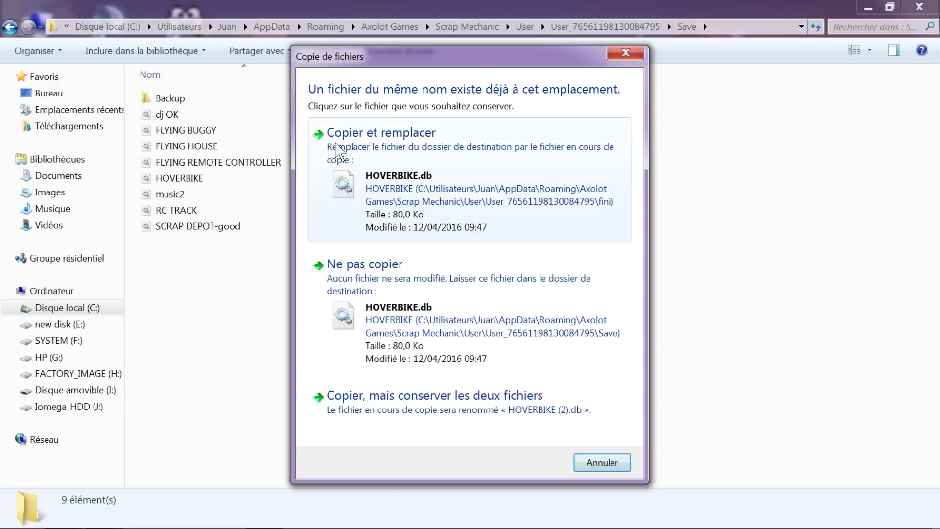
click(335, 144)
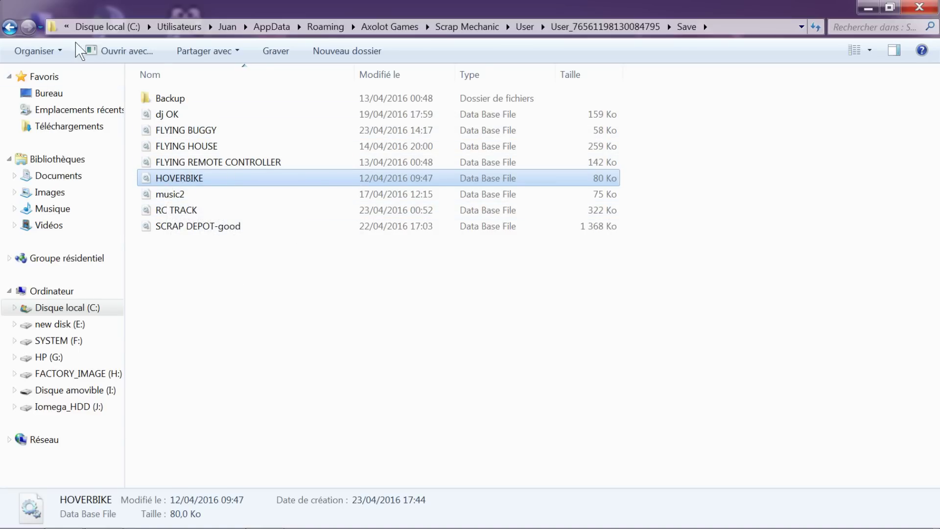
Go up from the Save folder to the parent user folder, then launch Scrap Mechanic through Steam.
click(686, 27)
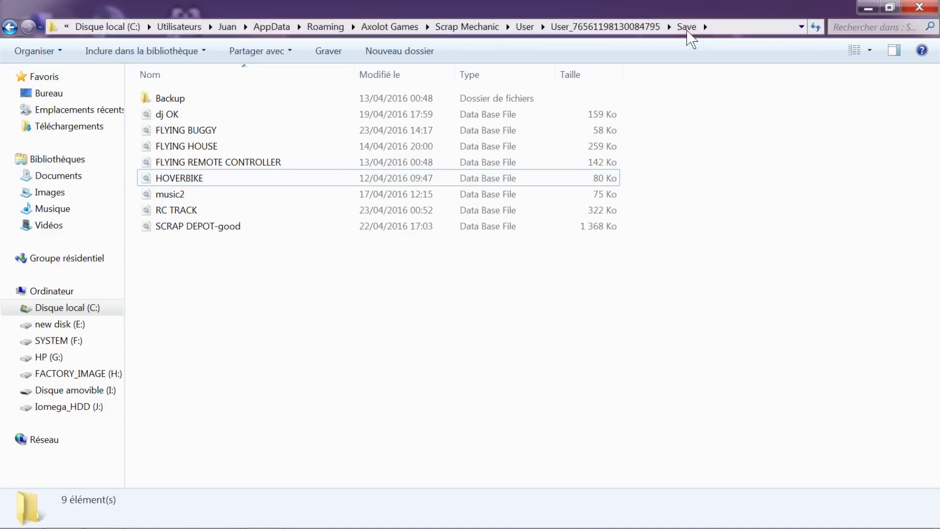
key(BackSpace)
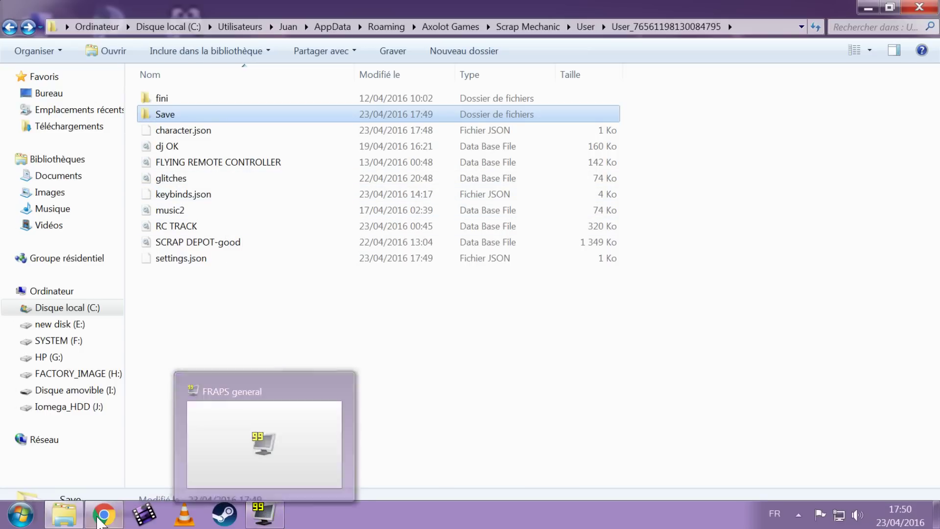
click(216, 515)
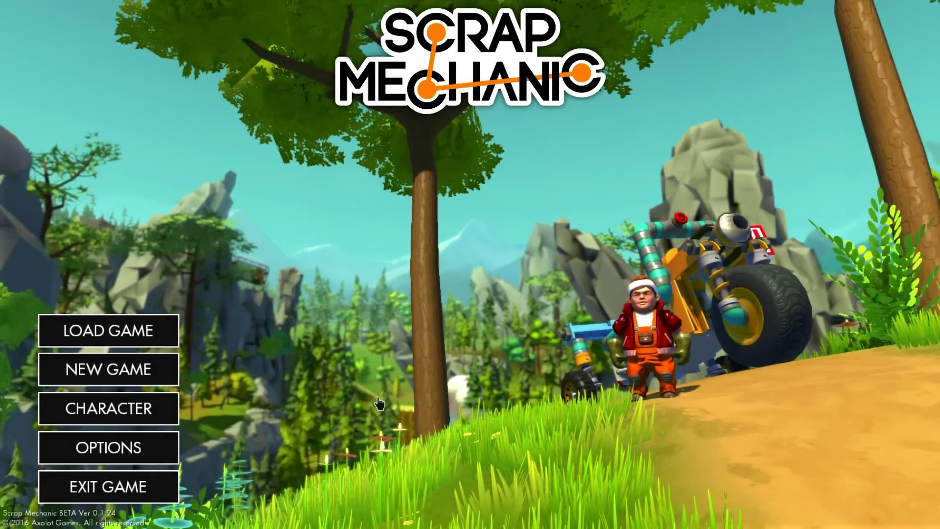
Look through the saved games in Scrap Mechanic and load the HOVERBIKE world.
click(166, 369)
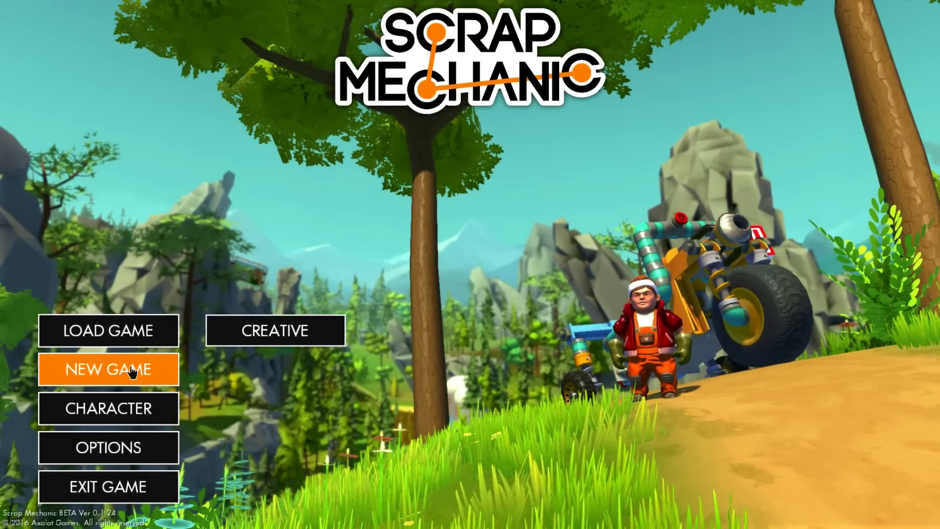
click(131, 329)
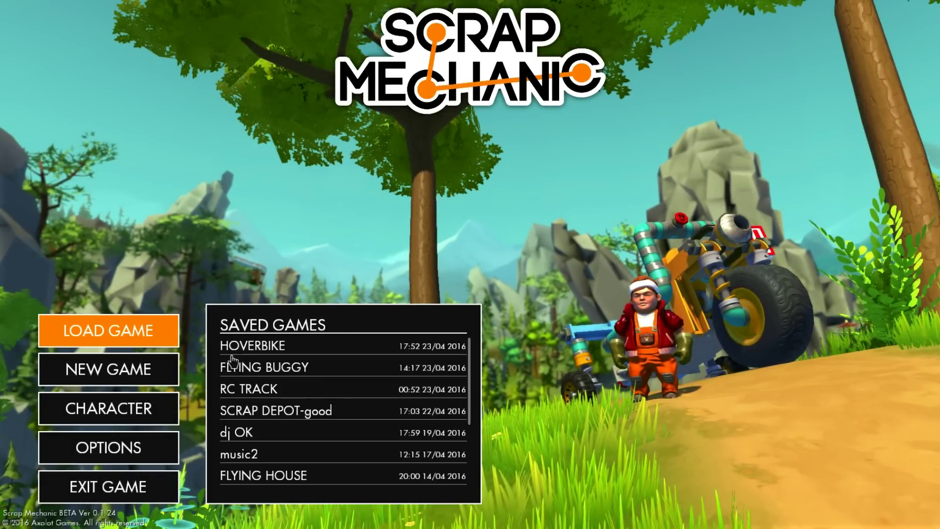
click(253, 349)
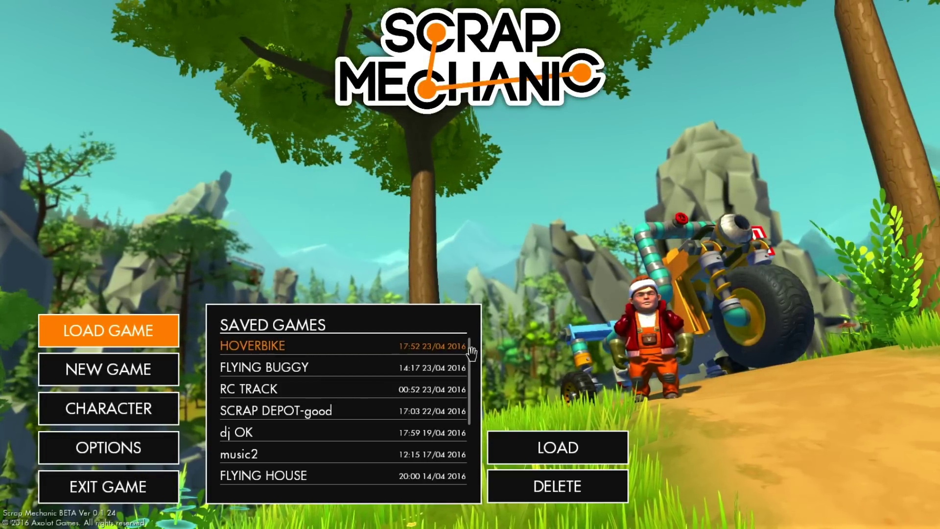
drag(469, 373, 468, 475)
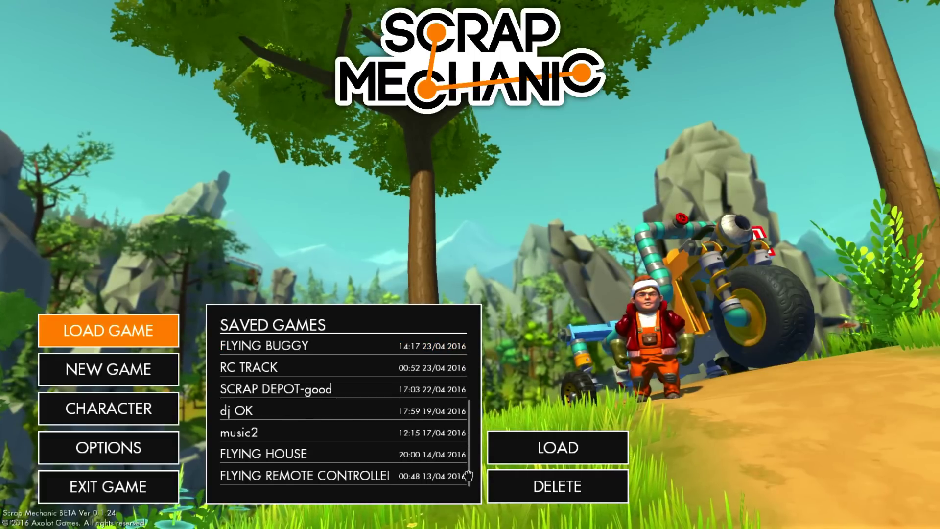
drag(469, 403, 460, 417)
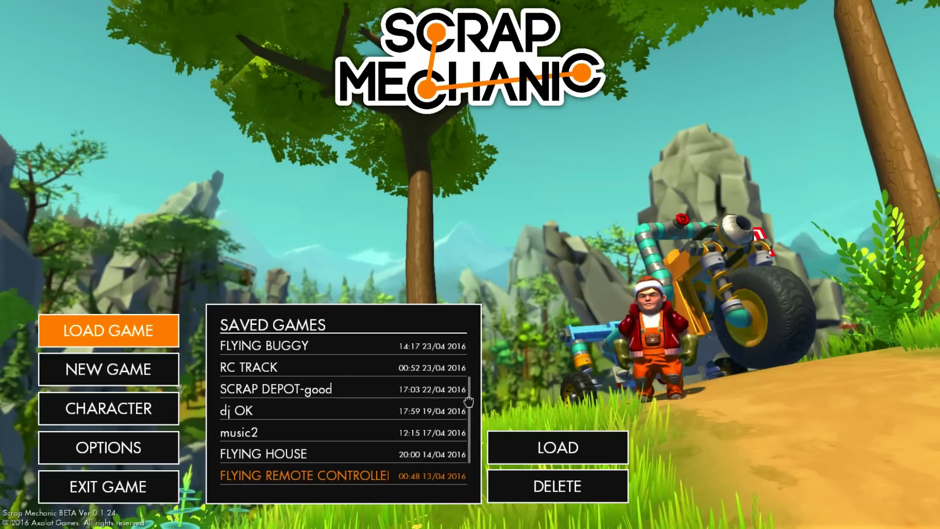
drag(470, 427, 470, 368)
click(343, 348)
click(514, 447)
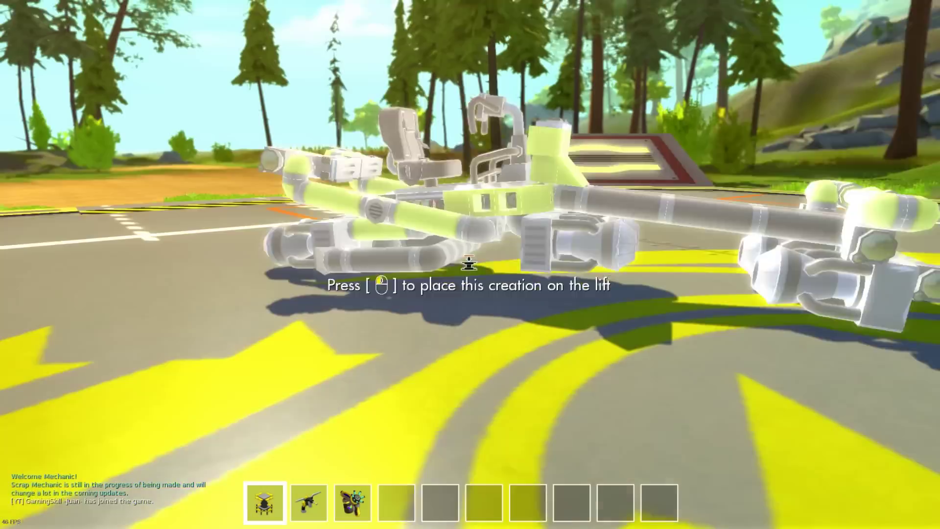
Use the lift on the hoverbike creation in the loaded world and open the game's pause menu.
click(468, 264)
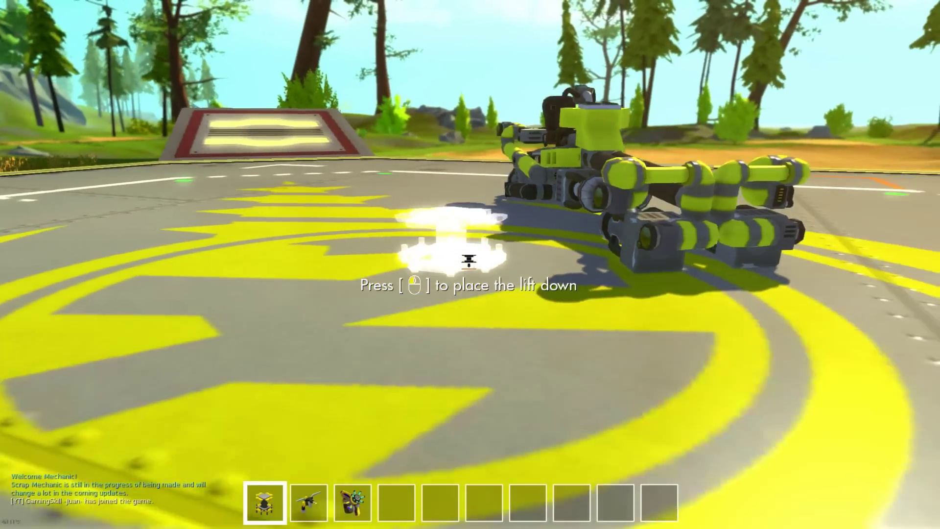
click(468, 261)
click(468, 262)
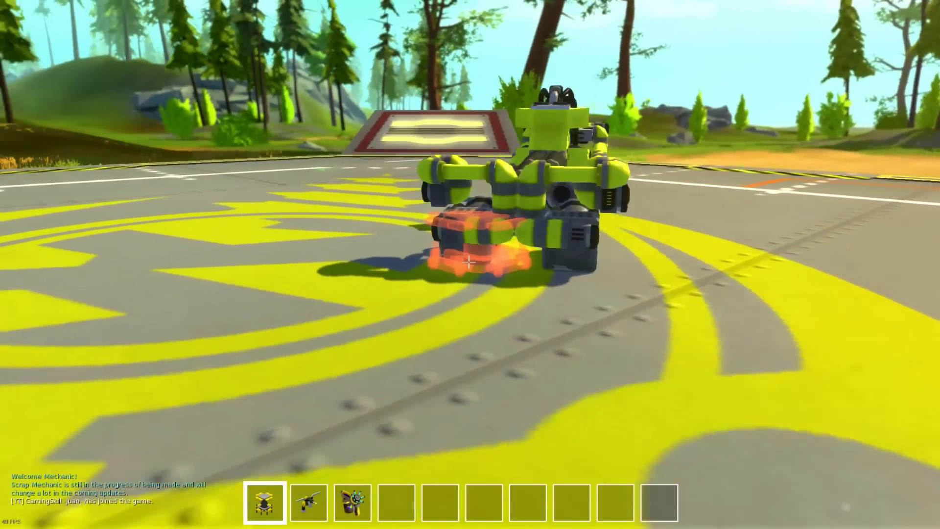
key(Escape)
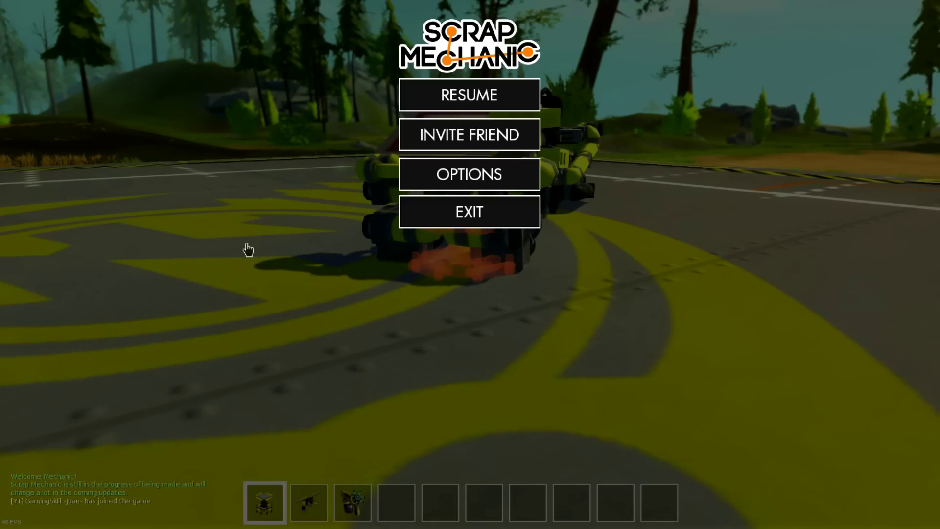